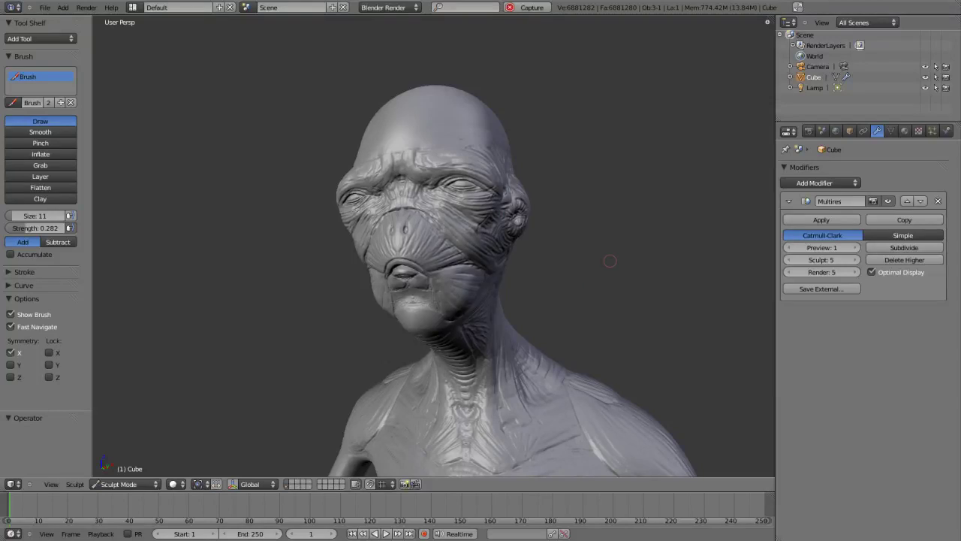
# Step: Bring the alien's back into close view and lower the Draw brush strength to 0.143
pyautogui.moveTo(610, 261)
pyautogui.mouseDown(button='middle')
pyautogui.moveTo(499, 280)
pyautogui.moveTo(444, 278)
pyautogui.mouseUp(button='middle')
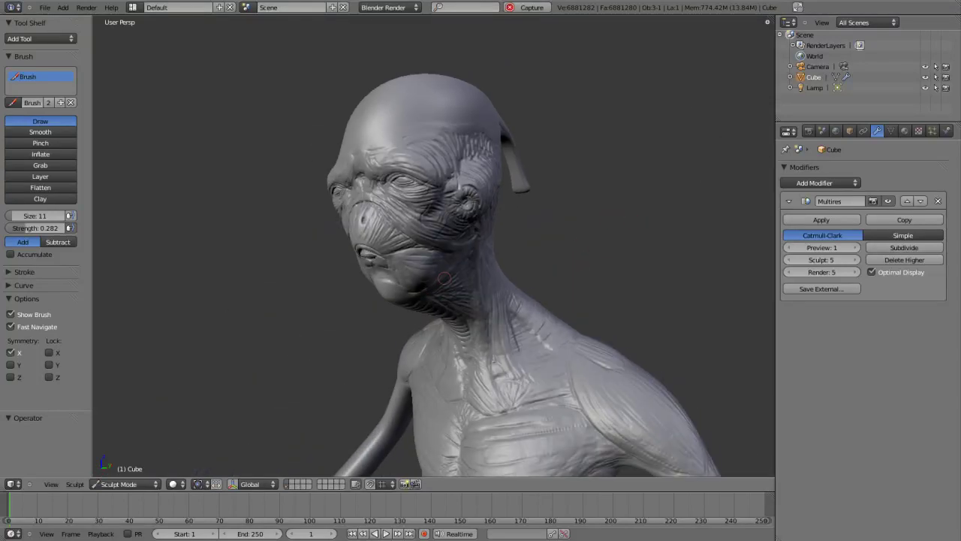
pyautogui.moveTo(583, 272); pyautogui.dragTo(410, 292, button='middle')
pyautogui.scroll(4, 411, 293)
pyautogui.scroll(4, 411, 293)
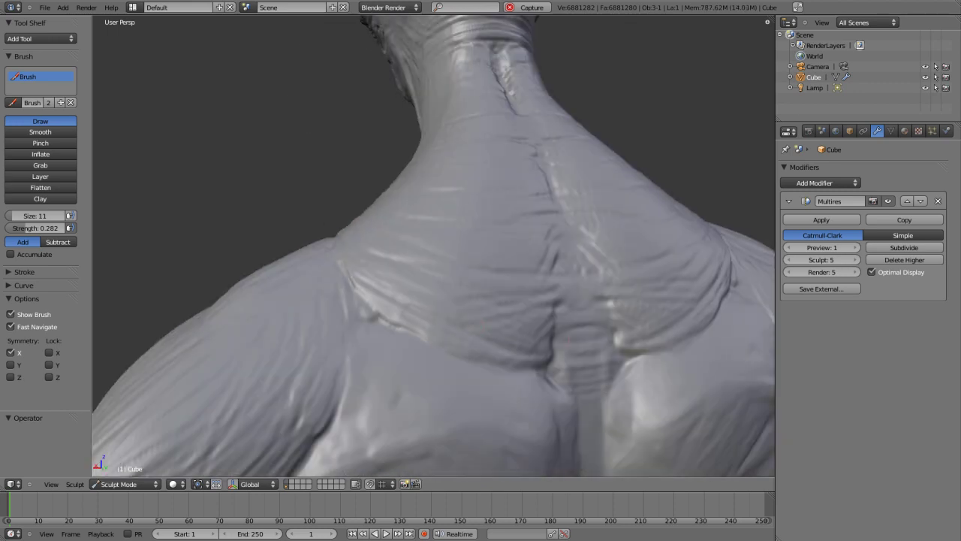
pyautogui.hotkey('shift', 'f')
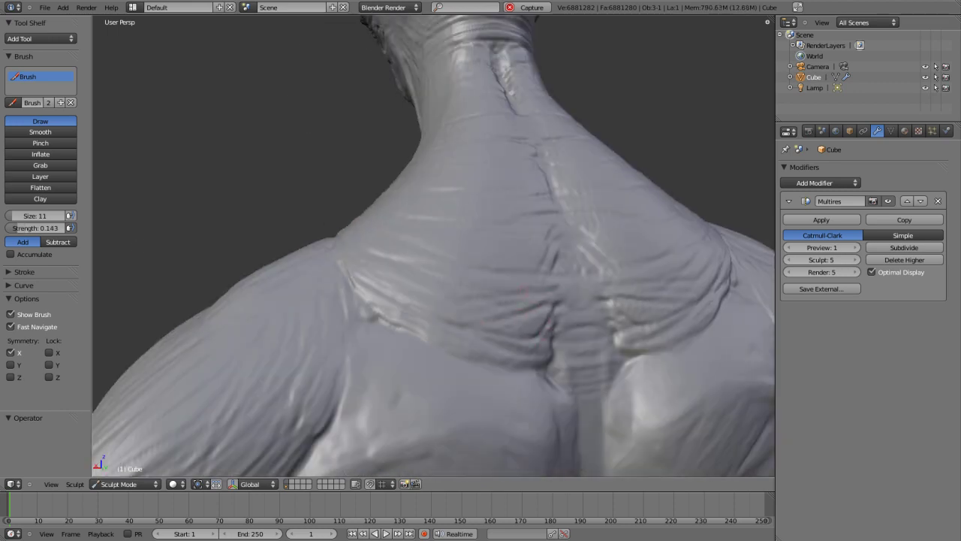
# Step: Paint faint wrinkle strokes over the upper shoulder and down the spine
pyautogui.moveTo(443, 264); pyautogui.dragTo(412, 215)
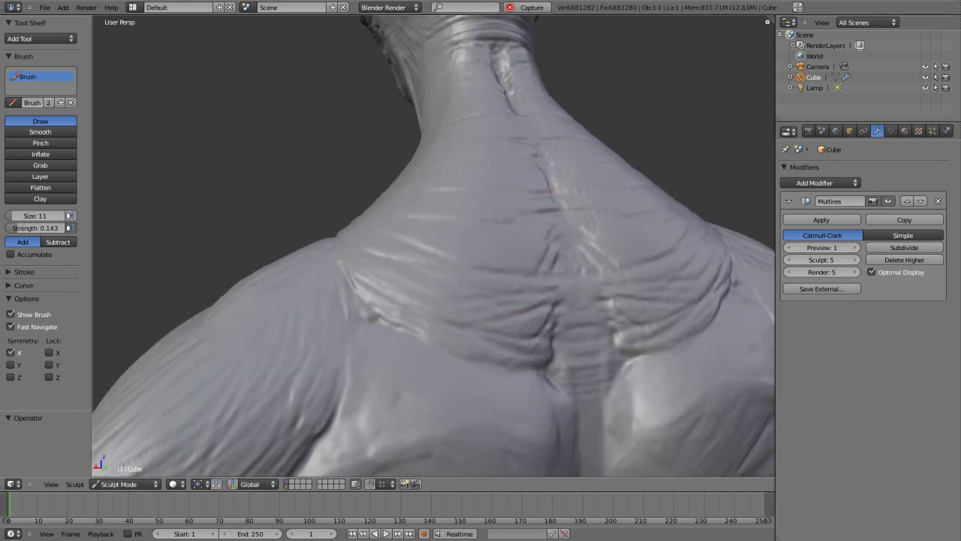
pyautogui.moveTo(592, 328); pyautogui.dragTo(590, 358)
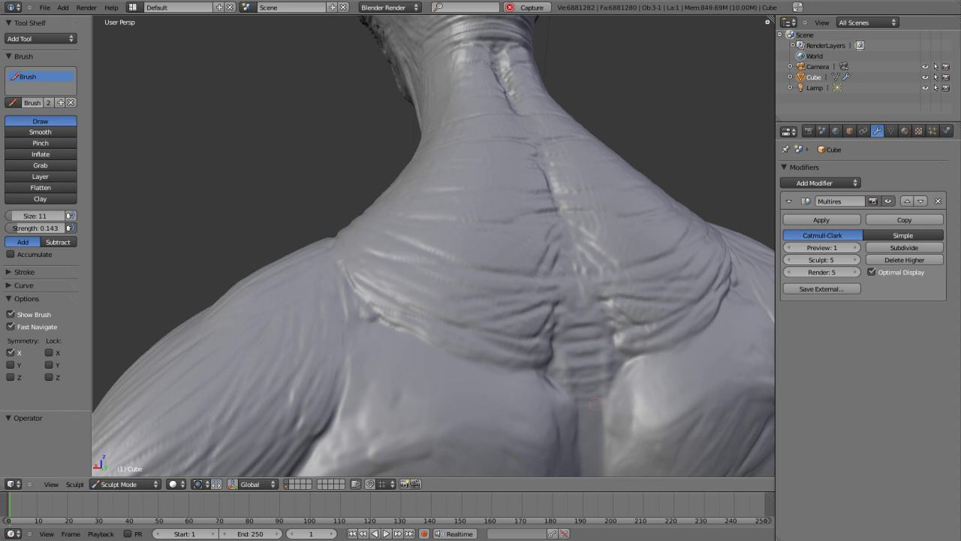
pyautogui.moveTo(594, 403)
pyautogui.mouseDown(button='middle')
pyautogui.moveTo(438, 303)
pyautogui.moveTo(479, 396)
pyautogui.mouseUp(button='middle')
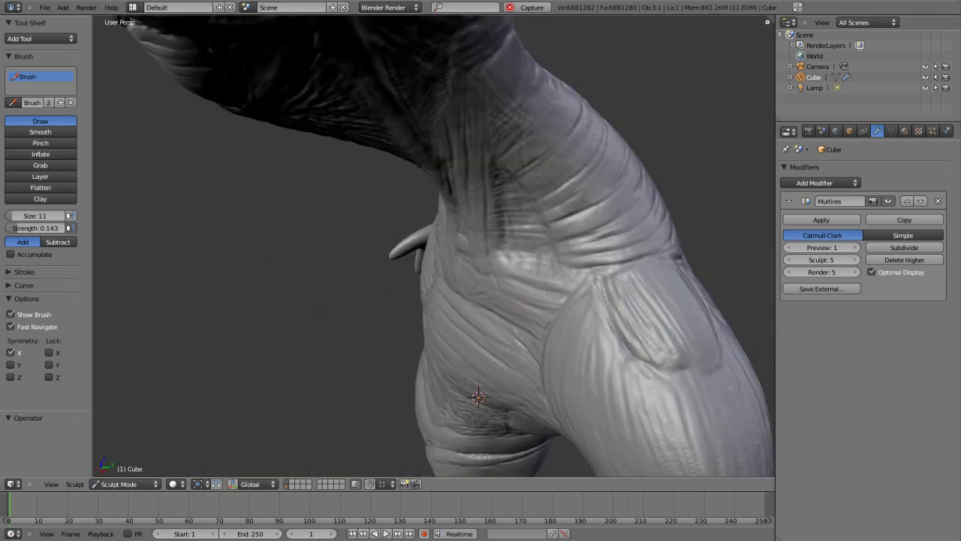
# Step: Sculpt muscle-fiber strokes over the shoulder surface and along the side of the neck
pyautogui.moveTo(663, 375)
pyautogui.mouseDown()
pyautogui.moveTo(665, 356)
pyautogui.moveTo(689, 359)
pyautogui.mouseUp()
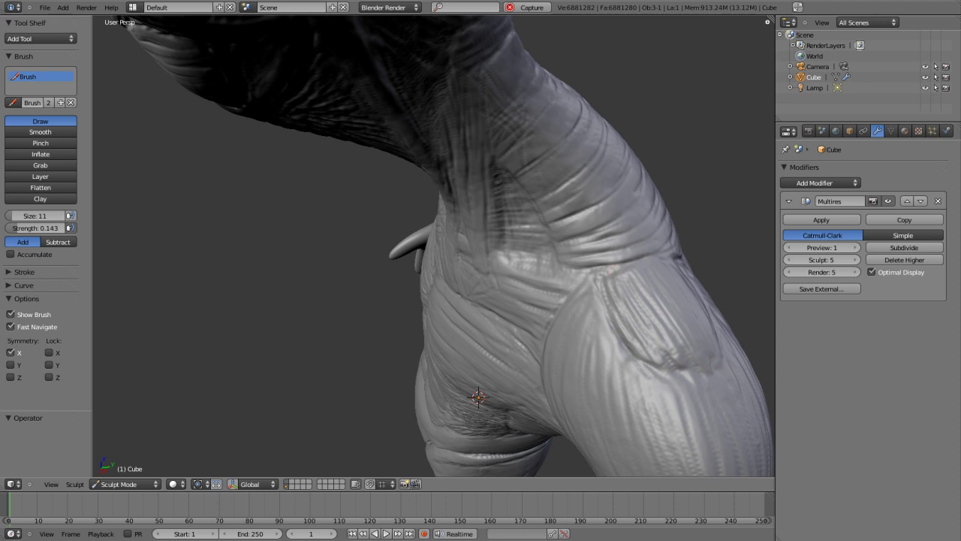
pyautogui.moveTo(478, 397); pyautogui.dragTo(483, 411, button='middle')
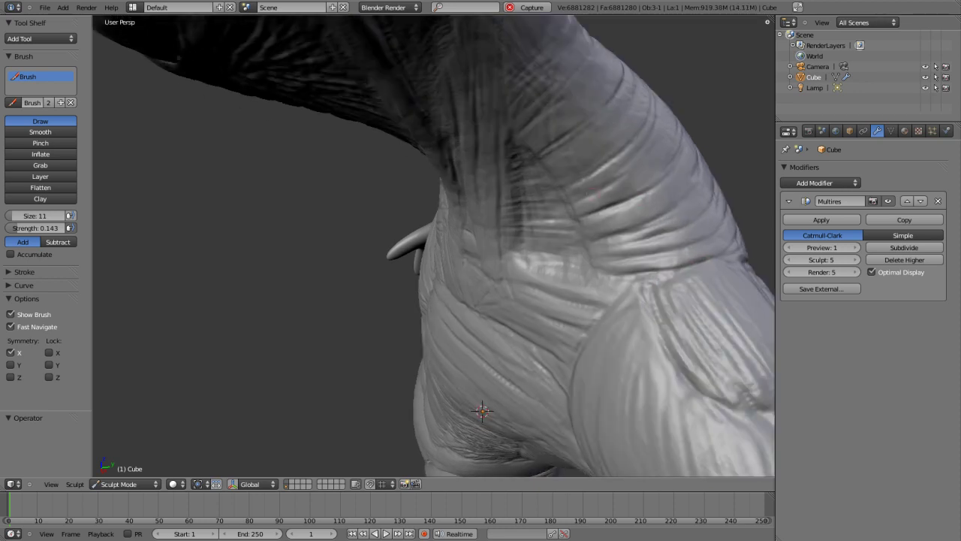
pyautogui.moveTo(605, 167); pyautogui.dragTo(557, 185)
# Step: From a frontal view, carve groove lines into the left chest
pyautogui.moveTo(483, 411); pyautogui.dragTo(504, 189, button='middle')
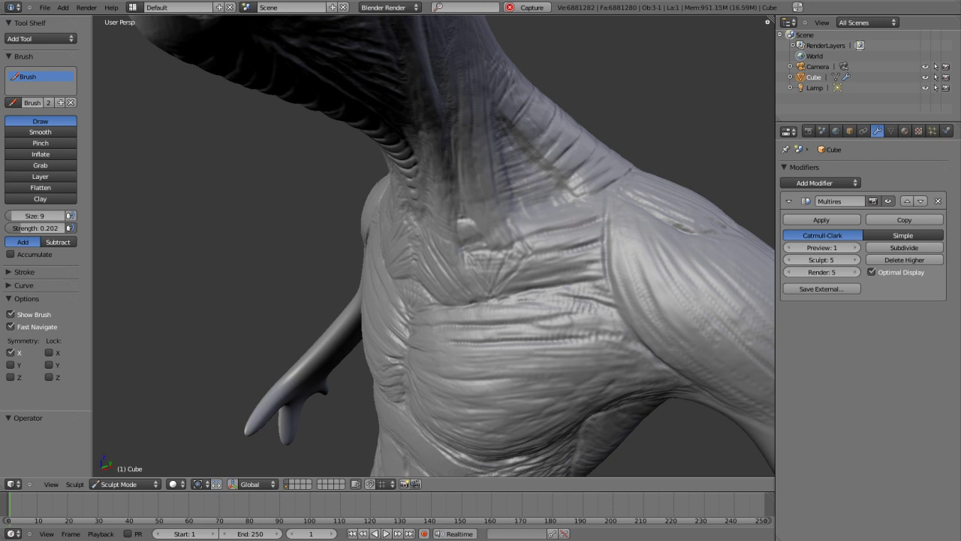
pyautogui.moveTo(609, 286); pyautogui.dragTo(539, 288)
pyautogui.moveTo(539, 288); pyautogui.dragTo(444, 185, button='middle')
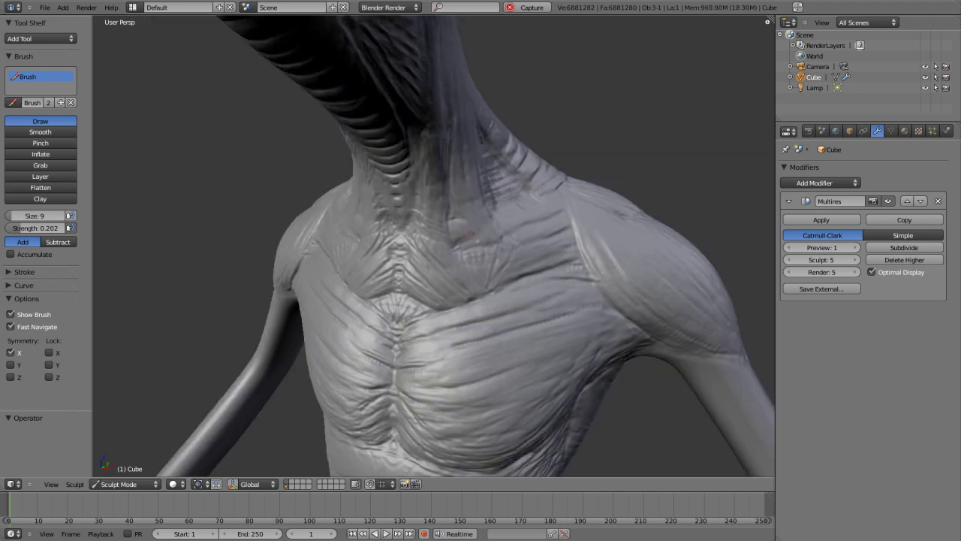
pyautogui.moveTo(459, 238); pyautogui.dragTo(365, 211, button='middle')
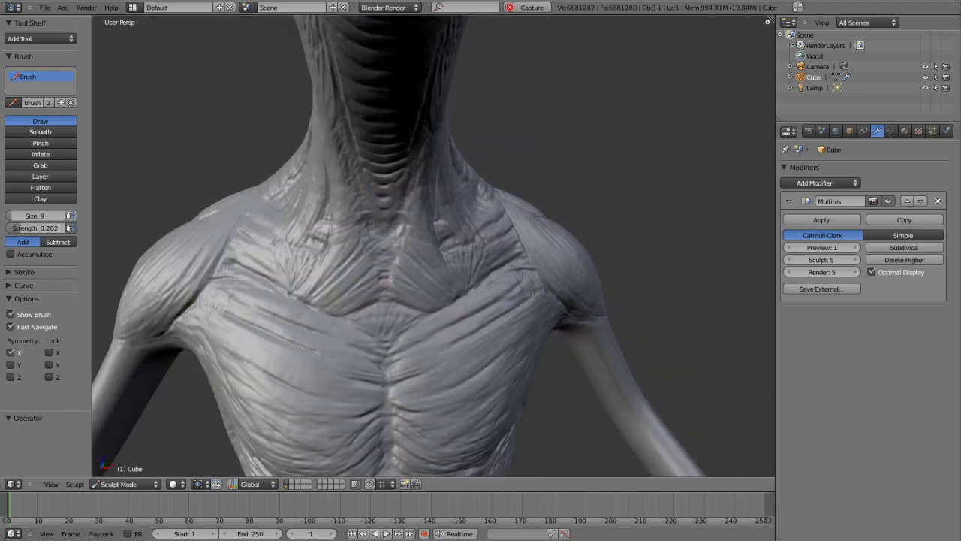
pyautogui.moveTo(218, 308); pyautogui.dragTo(320, 345)
pyautogui.moveTo(320, 346)
pyautogui.mouseDown(button='middle')
pyautogui.moveTo(457, 376)
pyautogui.moveTo(421, 275)
pyautogui.mouseUp(button='middle')
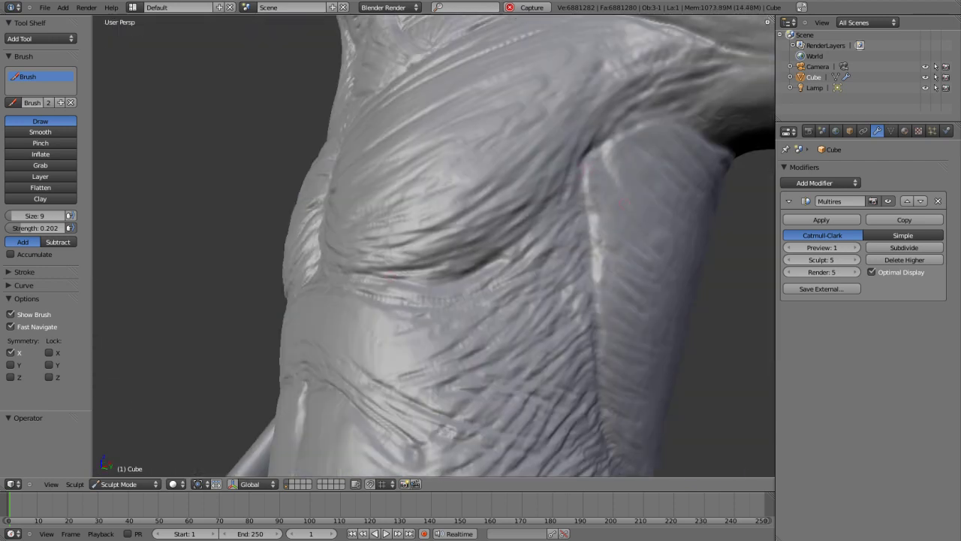
# Step: Sculpt a ridge along the arm and fine fiber ridges across the shoulder top
pyautogui.moveTo(589, 220); pyautogui.dragTo(597, 293)
pyautogui.moveTo(755, 72)
pyautogui.mouseDown()
pyautogui.moveTo(679, 88)
pyautogui.moveTo(691, 81)
pyautogui.moveTo(702, 93)
pyautogui.mouseUp()
pyautogui.moveTo(763, 113); pyautogui.dragTo(676, 122)
pyautogui.moveTo(639, 78); pyautogui.dragTo(729, 57)
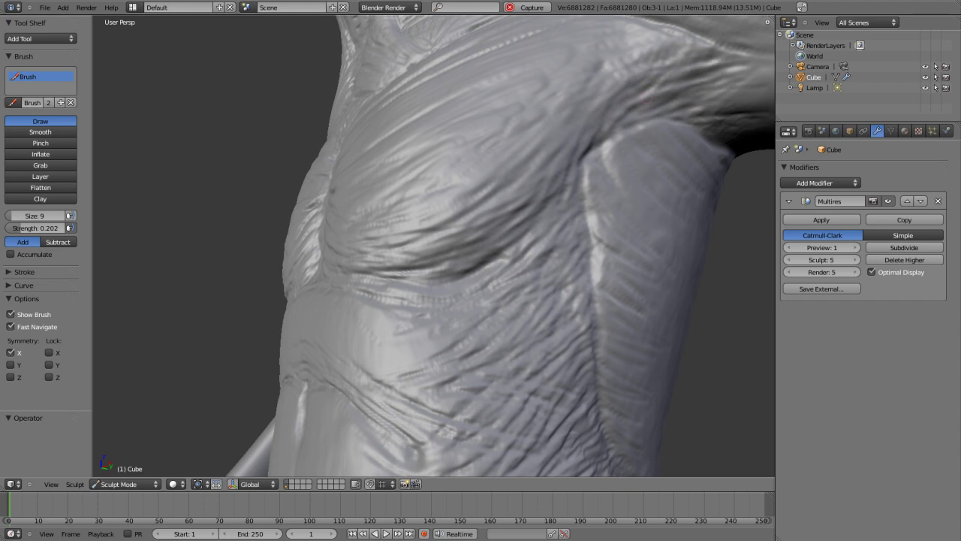
# Step: Carve thin creases down the side of the torso
pyautogui.moveTo(598, 99); pyautogui.dragTo(451, 259, button='middle')
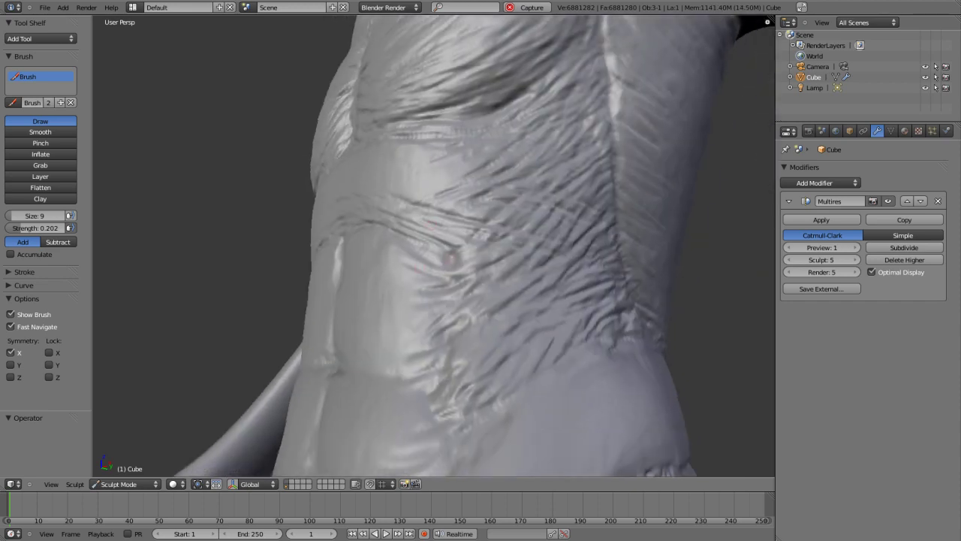
pyautogui.moveTo(454, 296); pyautogui.dragTo(501, 281)
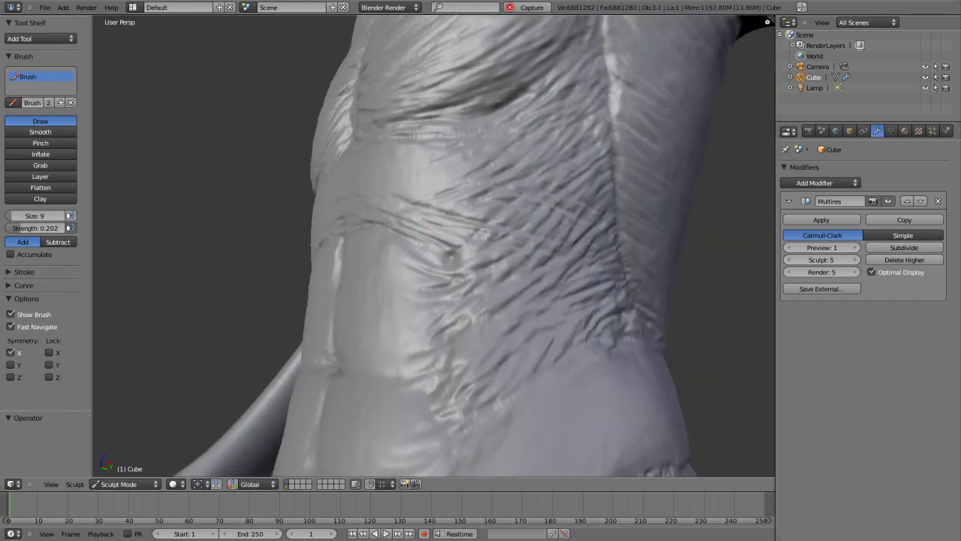
pyautogui.moveTo(509, 240); pyautogui.dragTo(474, 258)
pyautogui.moveTo(470, 317); pyautogui.dragTo(442, 338)
pyautogui.moveTo(468, 385); pyautogui.dragTo(456, 401)
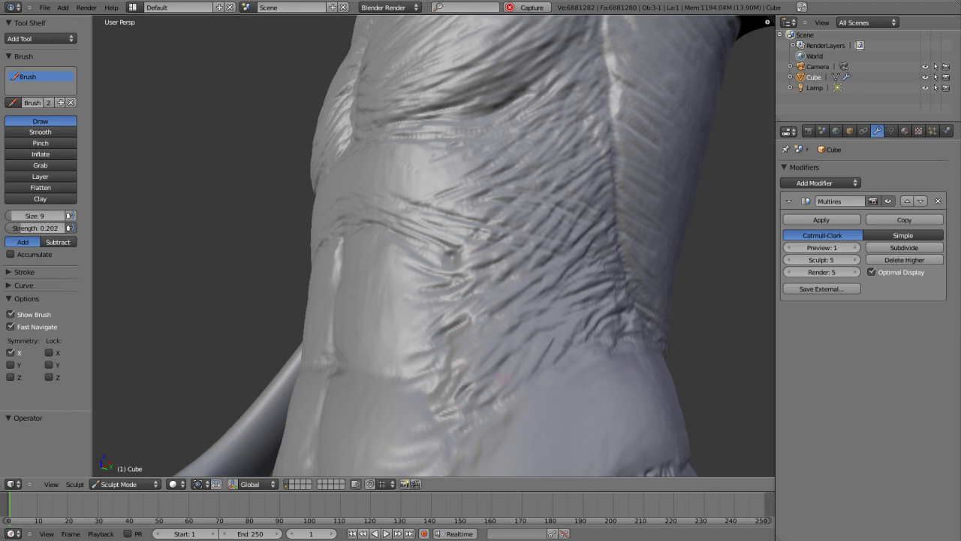
# Step: Sculpt wrinkles across the left lower back
pyautogui.moveTo(301, 225)
pyautogui.mouseDown(button='middle')
pyautogui.moveTo(158, 94)
pyautogui.moveTo(145, 104)
pyautogui.mouseUp(button='middle')
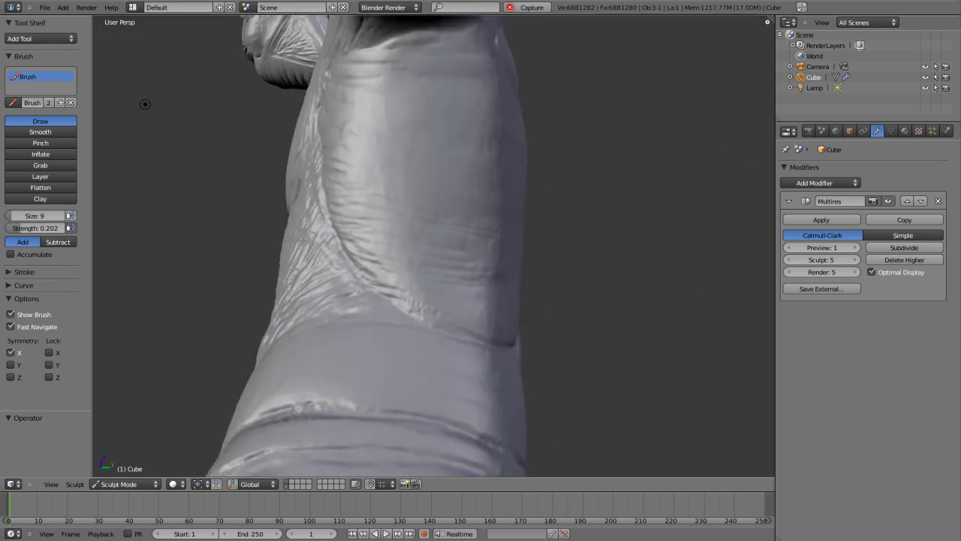
pyautogui.moveTo(145, 104); pyautogui.dragTo(338, 143, button='middle')
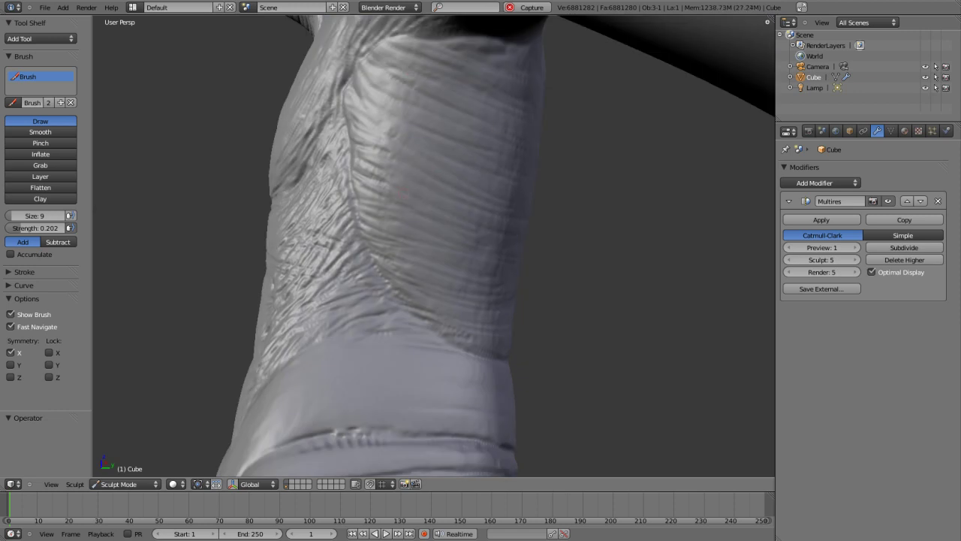
pyautogui.moveTo(526, 207); pyautogui.dragTo(380, 241, button='middle')
pyautogui.moveTo(342, 226); pyautogui.dragTo(398, 192)
pyautogui.moveTo(368, 260)
pyautogui.mouseDown()
pyautogui.moveTo(421, 297)
pyautogui.moveTo(425, 334)
pyautogui.mouseUp()
pyautogui.moveTo(379, 360); pyautogui.dragTo(425, 319)
pyautogui.moveTo(448, 286); pyautogui.dragTo(510, 226, button='middle')
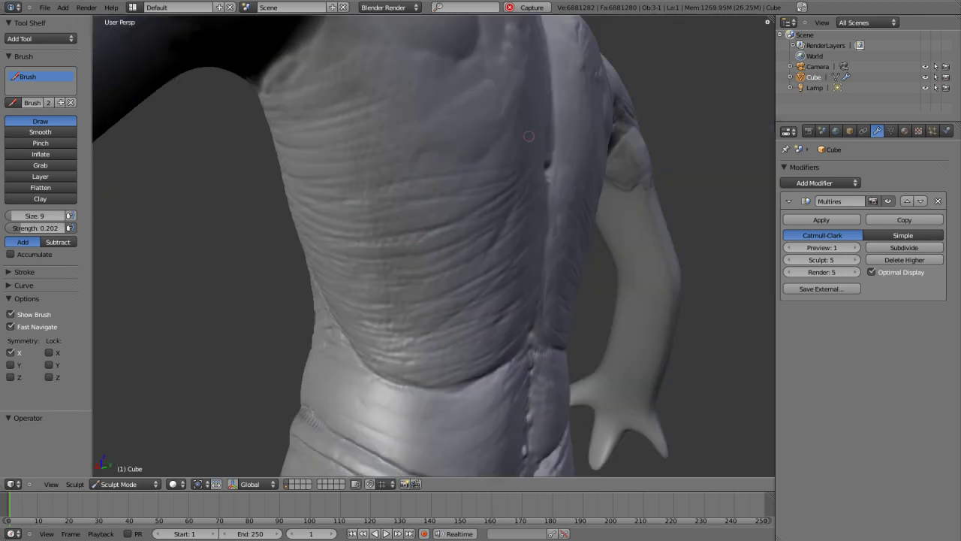
pyautogui.scroll(-3, 529, 136)
# Step: Sculpt a ridge across the armpit crease while viewing the upper back
pyautogui.scroll(3, 489, 143)
pyautogui.moveTo(488, 143); pyautogui.dragTo(462, 150, button='middle')
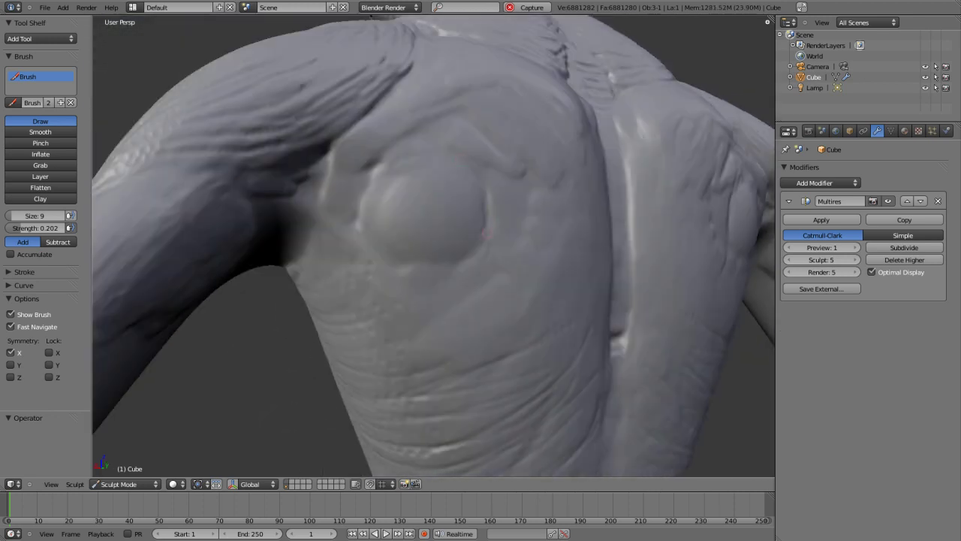
pyautogui.moveTo(486, 235); pyautogui.dragTo(481, 218, button='middle')
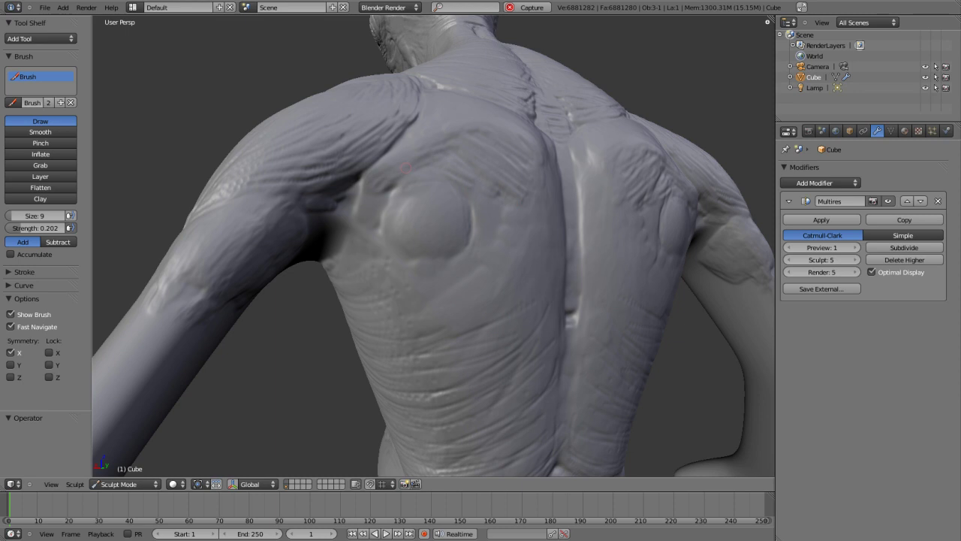
pyautogui.moveTo(328, 204); pyautogui.dragTo(341, 196)
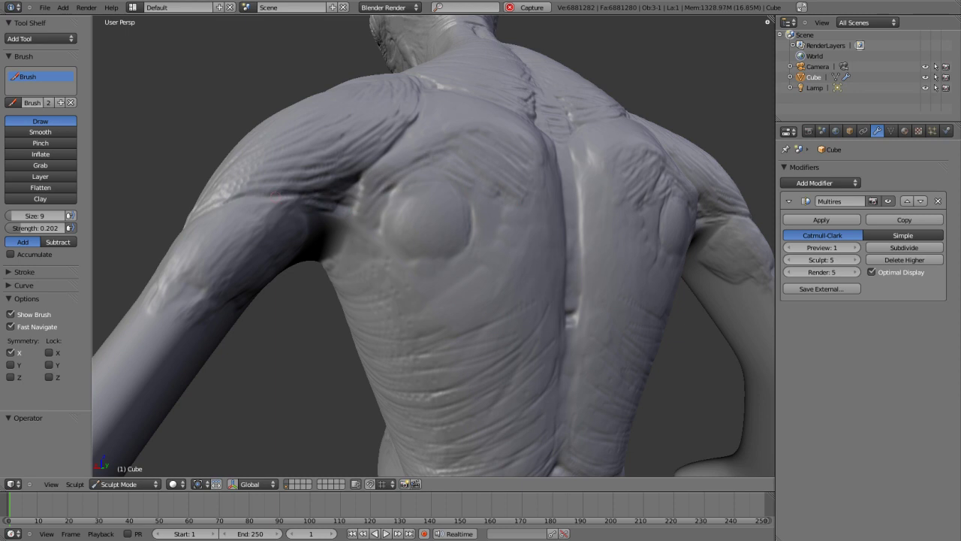
# Step: Add fiber ridges running up the spine
pyautogui.moveTo(462, 194); pyautogui.dragTo(482, 171, button='middle')
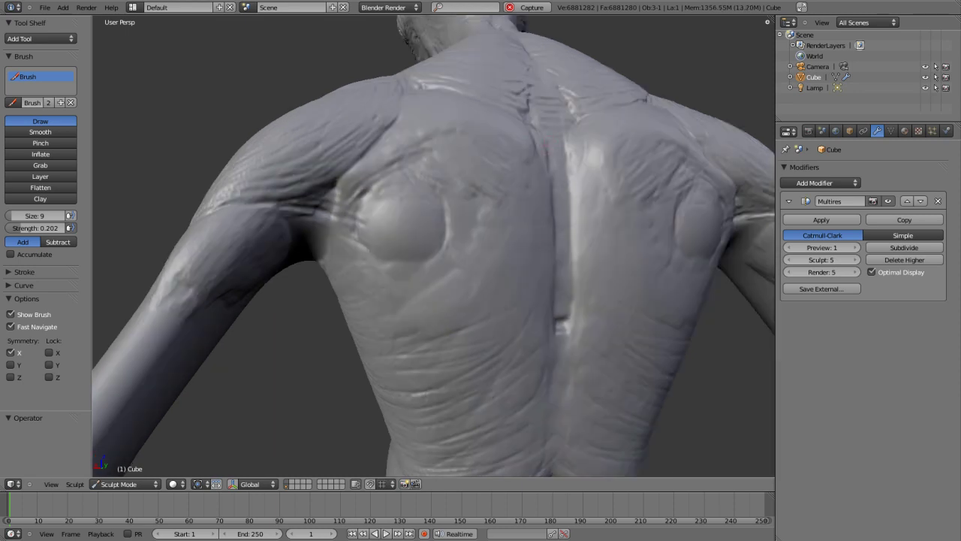
pyautogui.moveTo(565, 237); pyautogui.dragTo(565, 210)
pyautogui.moveTo(590, 180); pyautogui.dragTo(578, 353)
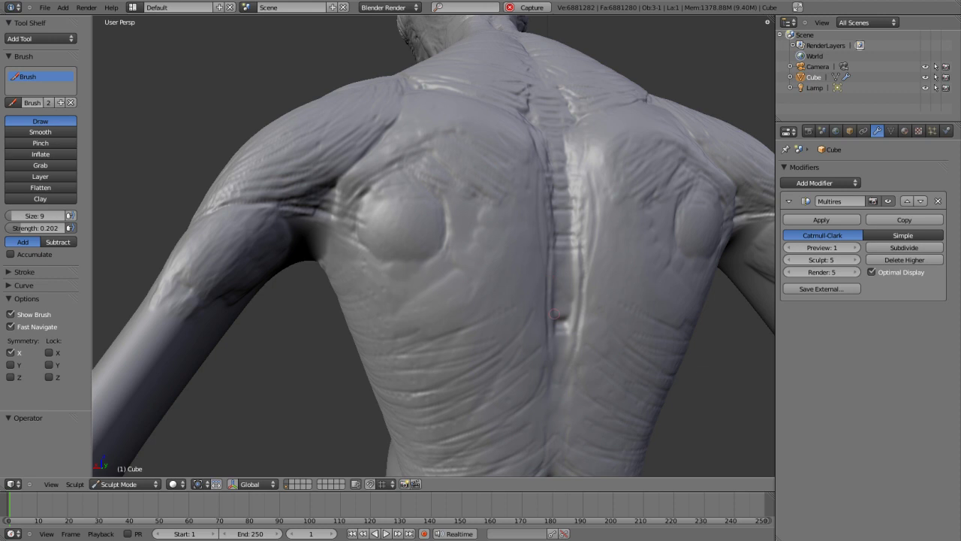
pyautogui.moveTo(578, 353); pyautogui.dragTo(556, 323, button='middle')
pyautogui.moveTo(479, 410); pyautogui.dragTo(477, 399, button='middle')
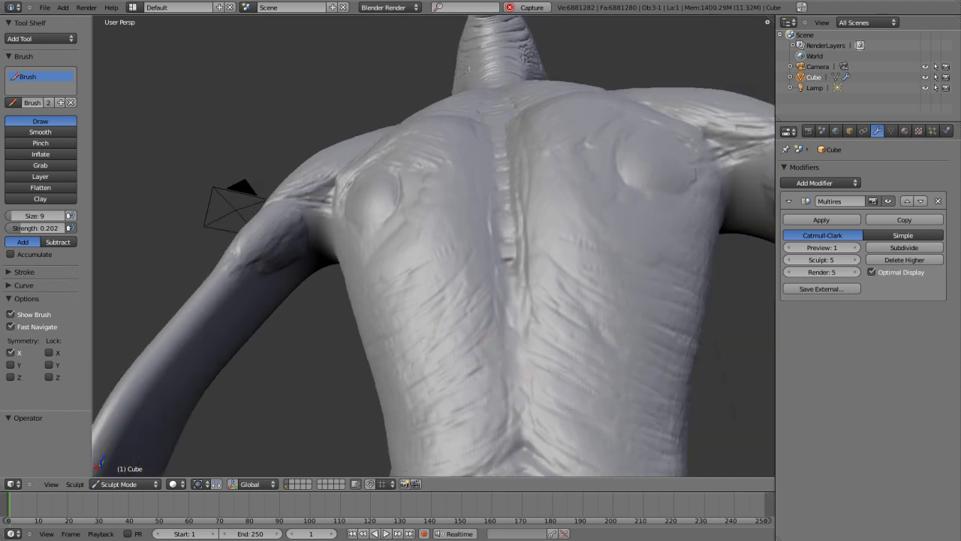
pyautogui.moveTo(518, 414); pyautogui.dragTo(513, 294)
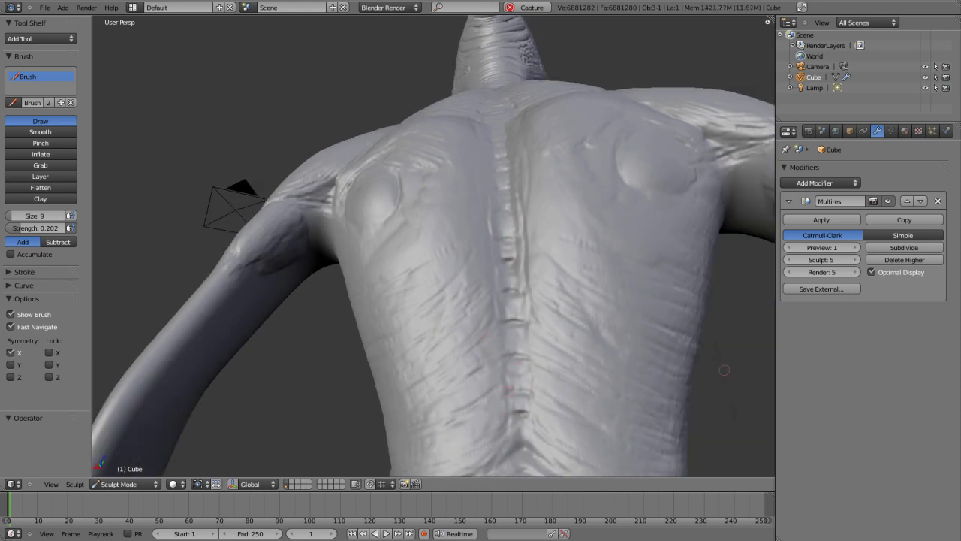
# Step: Deepen the spine groove from the neck down to mid-back
pyautogui.moveTo(472, 466)
pyautogui.mouseDown(button='middle')
pyautogui.moveTo(483, 440)
pyautogui.moveTo(526, 457)
pyautogui.mouseUp(button='middle')
pyautogui.scroll(5, 526, 457)
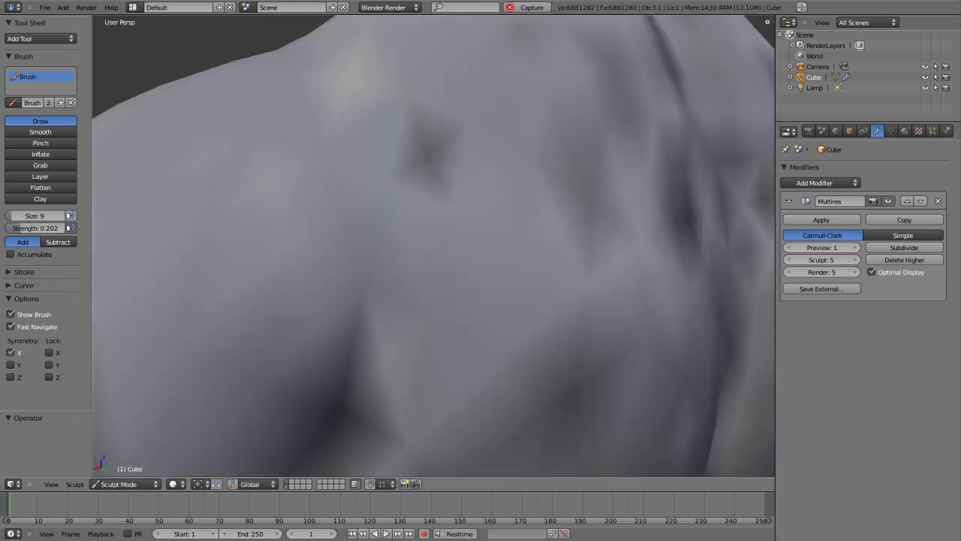
pyautogui.scroll(-5, 427, 242)
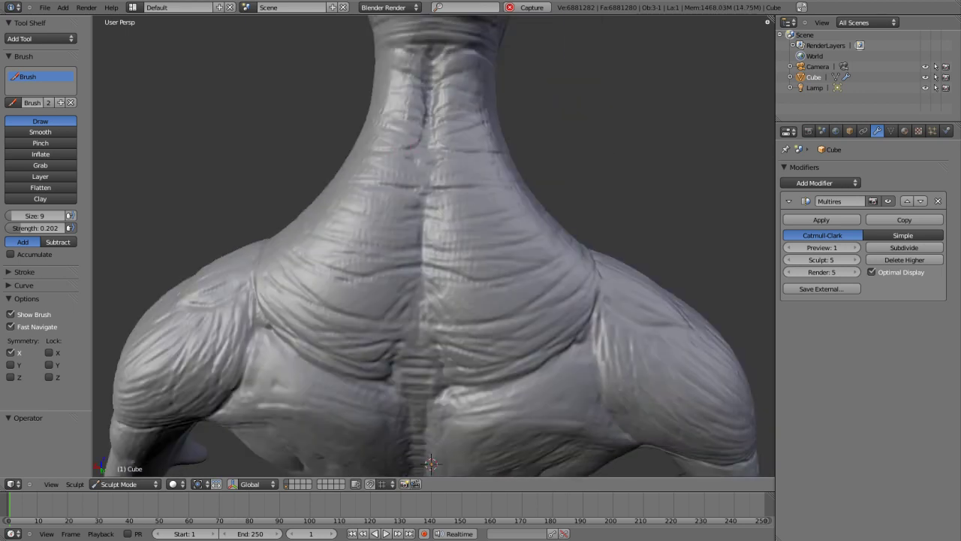
pyautogui.moveTo(433, 167); pyautogui.dragTo(411, 287)
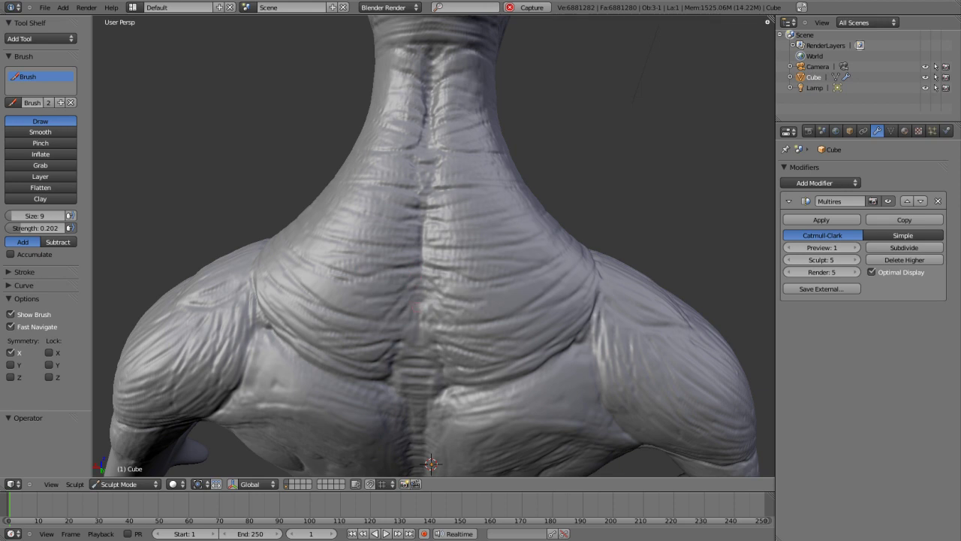
pyautogui.moveTo(466, 339); pyautogui.dragTo(391, 342, button='middle')
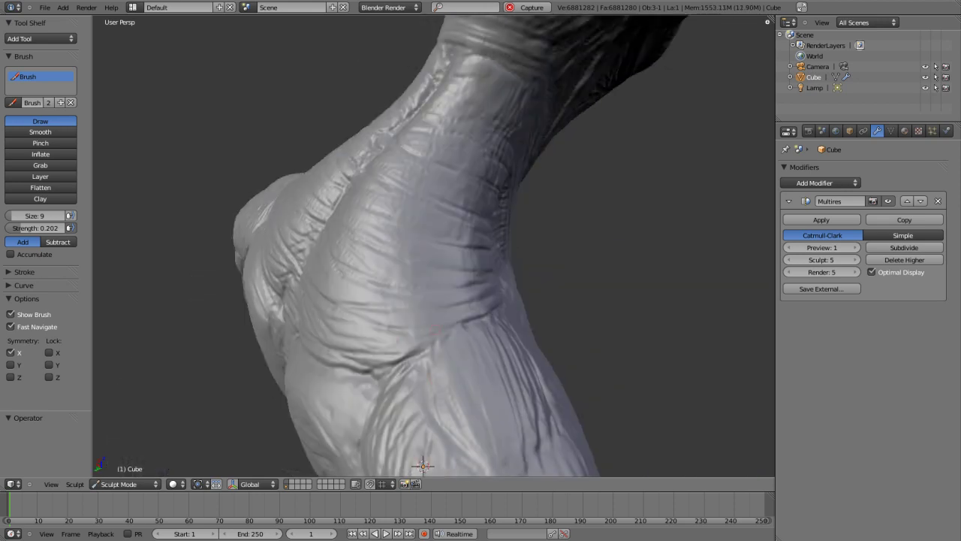
pyautogui.moveTo(462, 322)
pyautogui.mouseDown(button='middle')
pyautogui.moveTo(332, 345)
pyautogui.moveTo(431, 209)
pyautogui.mouseUp(button='middle')
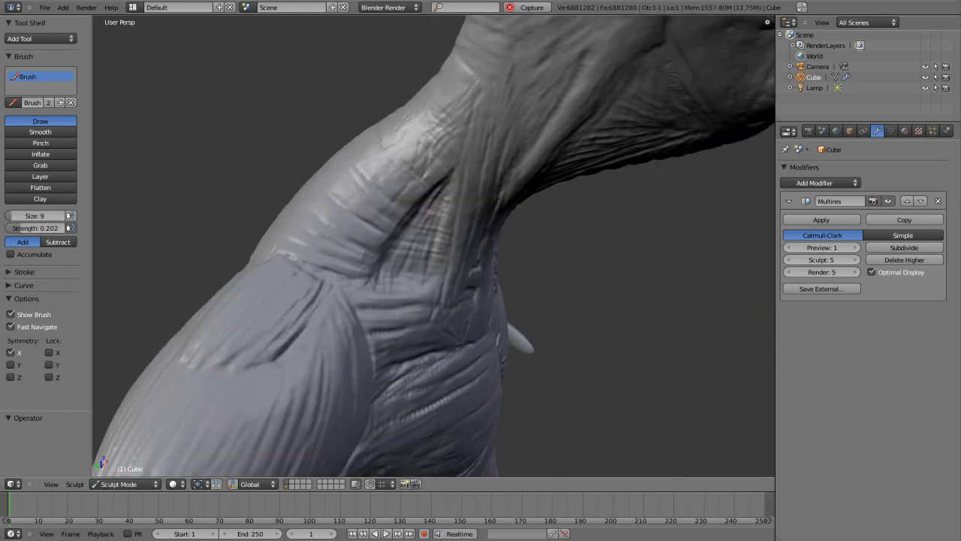
pyautogui.moveTo(432, 245)
pyautogui.mouseDown(button='middle')
pyautogui.moveTo(529, 112)
pyautogui.moveTo(488, 168)
pyautogui.moveTo(423, 440)
pyautogui.moveTo(421, 450)
pyautogui.moveTo(450, 451)
pyautogui.moveTo(453, 464)
pyautogui.mouseUp(button='middle')
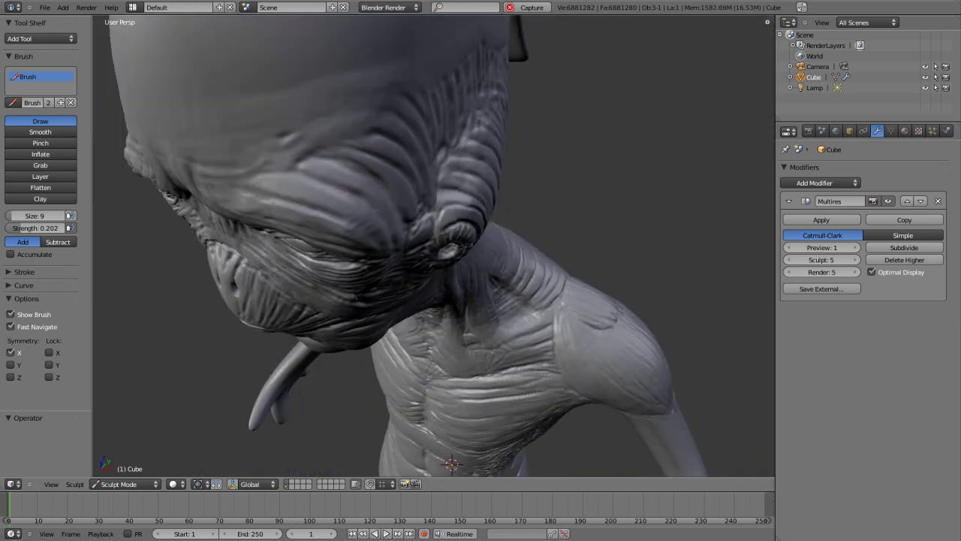
# Step: Add a short wrinkle stroke on the side of the face, then inspect under the chin
pyautogui.moveTo(238, 163); pyautogui.dragTo(224, 176)
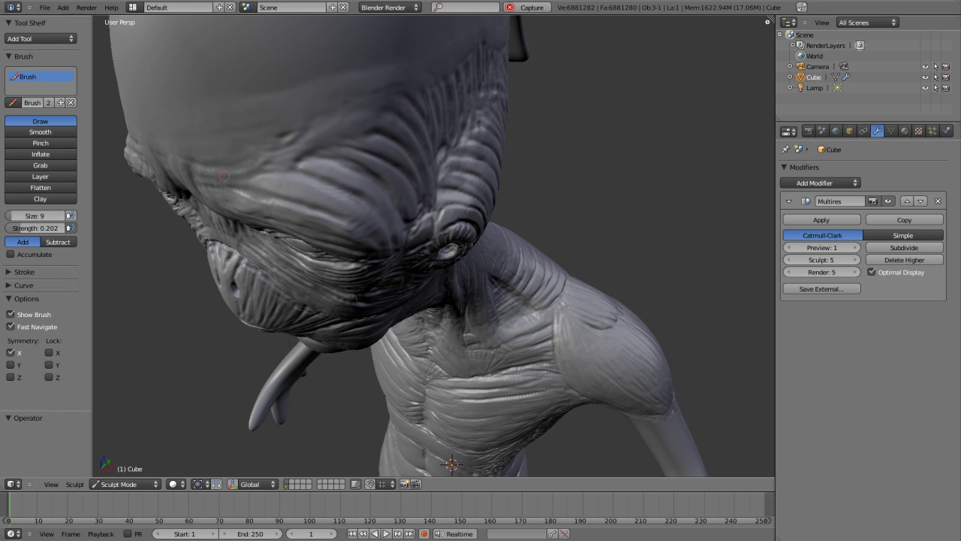
pyautogui.moveTo(363, 177); pyautogui.dragTo(282, 193, button='middle')
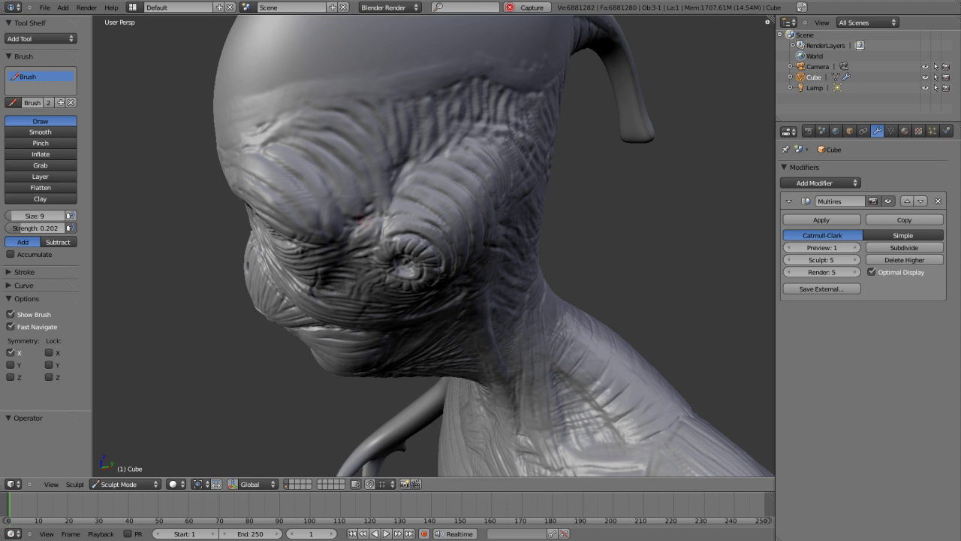
pyautogui.moveTo(361, 226)
pyautogui.mouseDown(button='middle')
pyautogui.moveTo(368, 139)
pyautogui.moveTo(352, 134)
pyautogui.mouseUp(button='middle')
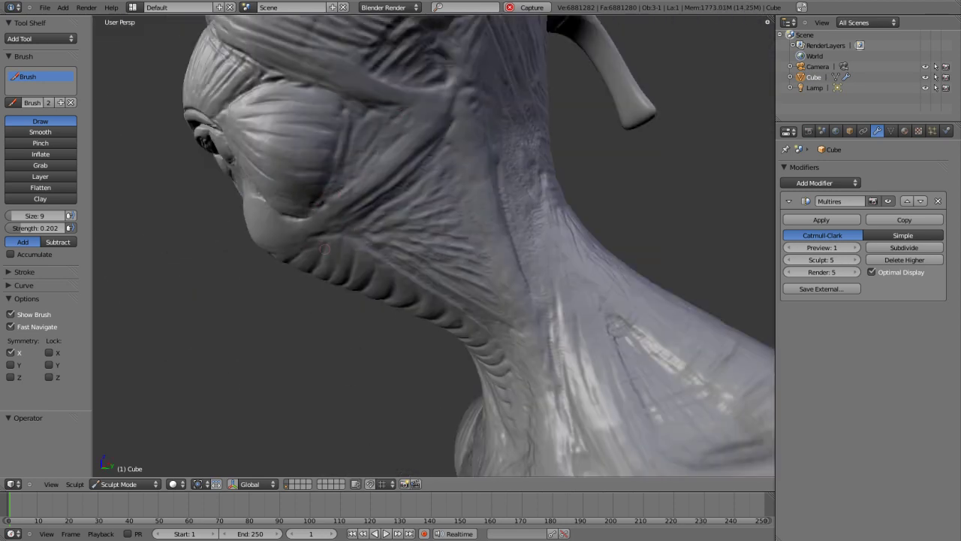
# Step: Carve ridge lines and a short extra stroke across the front of the upper neck
pyautogui.moveTo(325, 248)
pyautogui.mouseDown(button='middle')
pyautogui.moveTo(466, 168)
pyautogui.moveTo(477, 116)
pyautogui.mouseUp(button='middle')
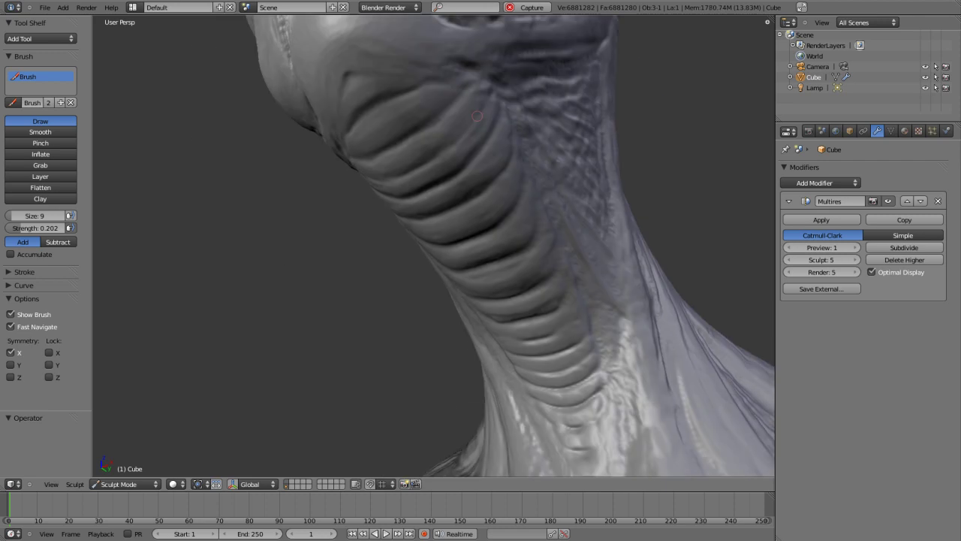
pyautogui.moveTo(348, 76)
pyautogui.mouseDown()
pyautogui.moveTo(419, 75)
pyautogui.moveTo(343, 48)
pyautogui.mouseUp()
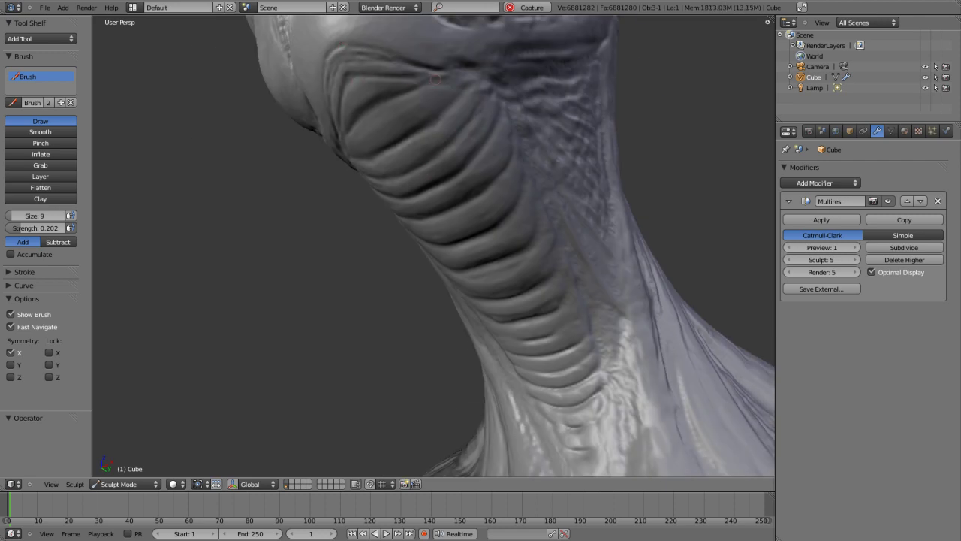
pyautogui.moveTo(436, 78); pyautogui.dragTo(484, 81)
pyautogui.moveTo(570, 199); pyautogui.dragTo(496, 297, button='middle')
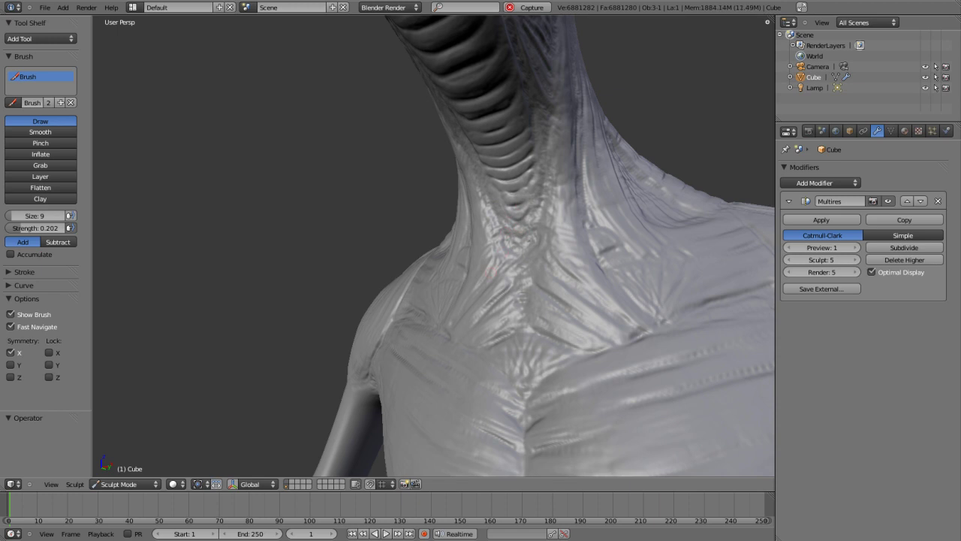
pyautogui.moveTo(522, 239); pyautogui.dragTo(498, 319, button='middle')
pyautogui.moveTo(525, 260)
pyautogui.mouseDown(button='middle')
pyautogui.moveTo(347, 201)
pyautogui.moveTo(660, 422)
pyautogui.mouseUp(button='middle')
pyautogui.moveTo(486, 268); pyautogui.dragTo(444, 281, button='middle')
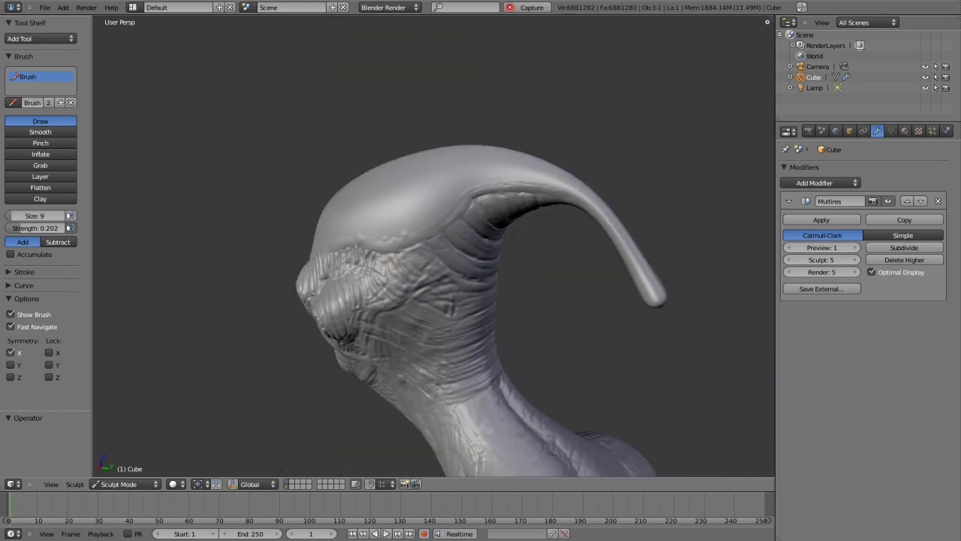
# Step: Sweep fine wrinkle strokes across the side of the neck toward the cheek
pyautogui.scroll(3, 444, 281)
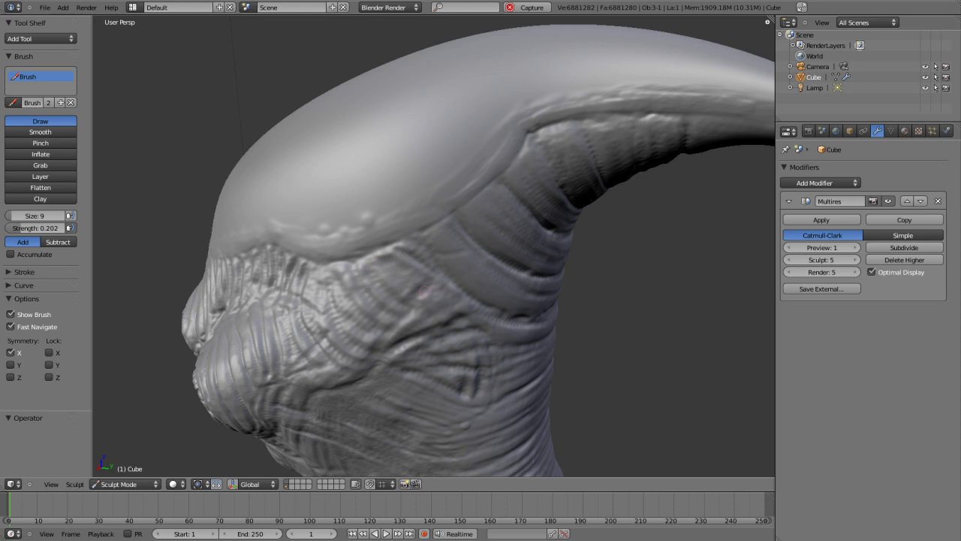
pyautogui.moveTo(425, 291); pyautogui.dragTo(422, 159, button='middle')
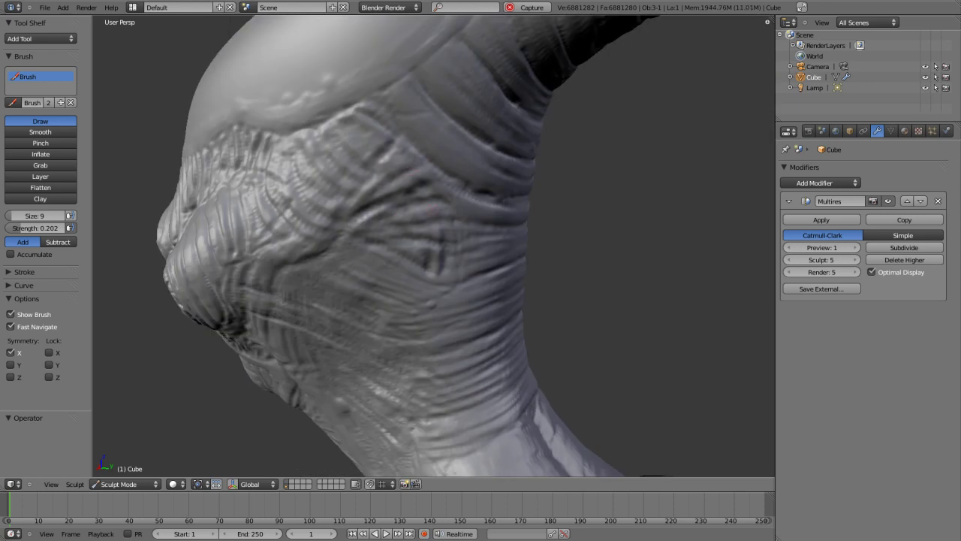
pyautogui.scroll(-2, 398, 222)
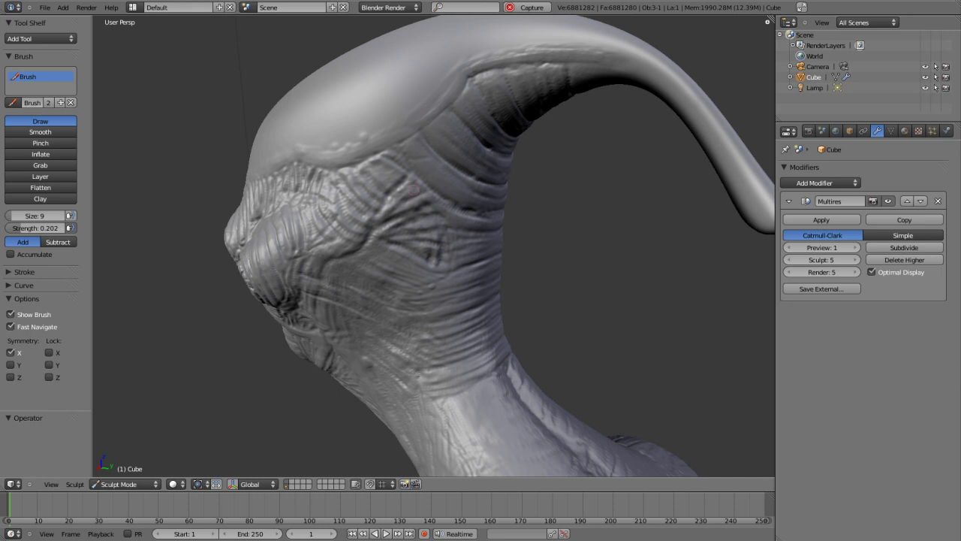
pyautogui.moveTo(379, 214); pyautogui.dragTo(413, 191)
pyautogui.moveTo(491, 199); pyautogui.dragTo(500, 210)
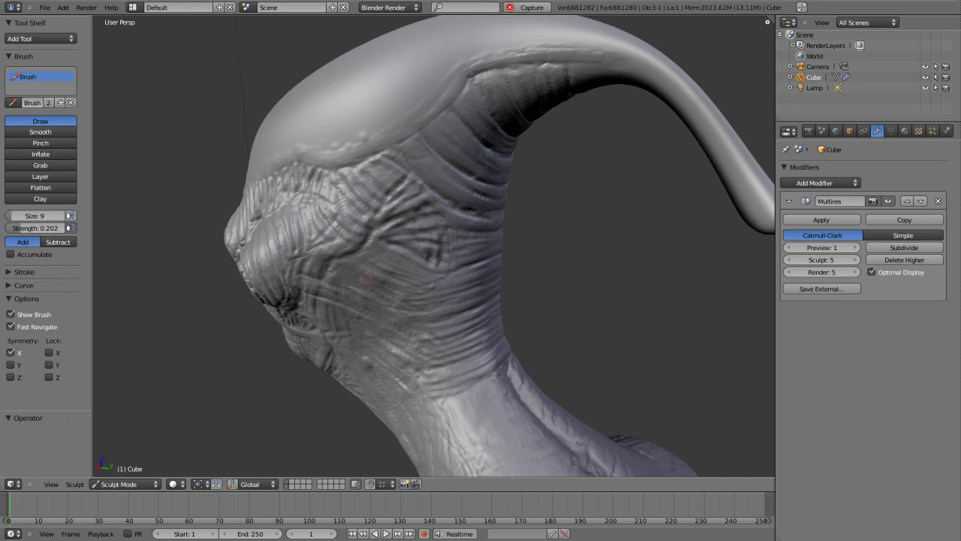
pyautogui.moveTo(366, 278); pyautogui.dragTo(407, 265)
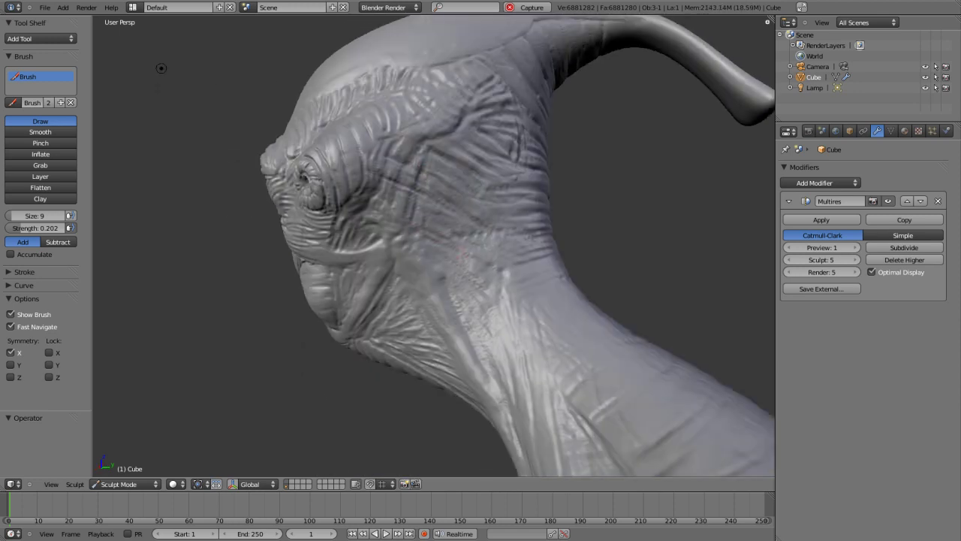
# Step: Add a faint wrinkle down the side of the head and a subtle cheek stroke
pyautogui.moveTo(396, 183); pyautogui.dragTo(365, 239)
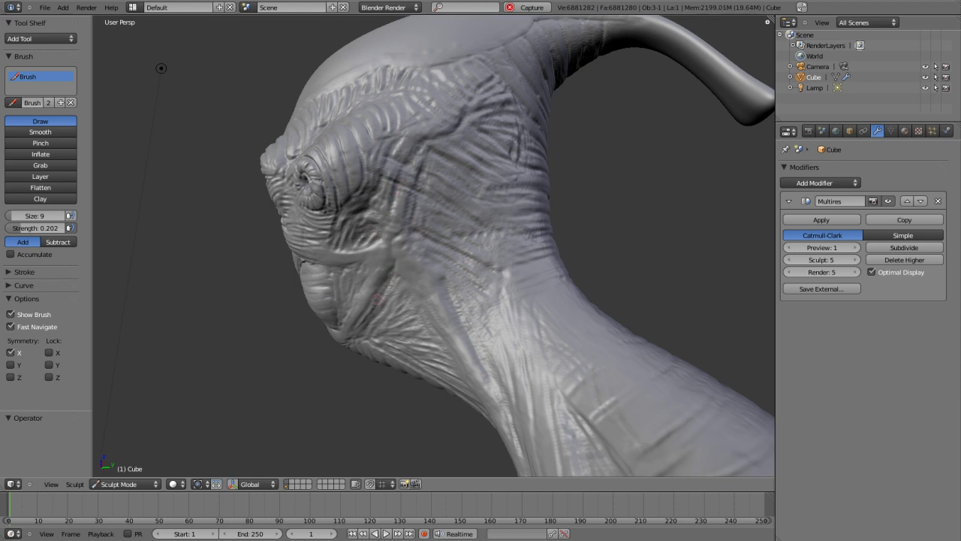
pyautogui.moveTo(385, 299); pyautogui.dragTo(474, 217, button='middle')
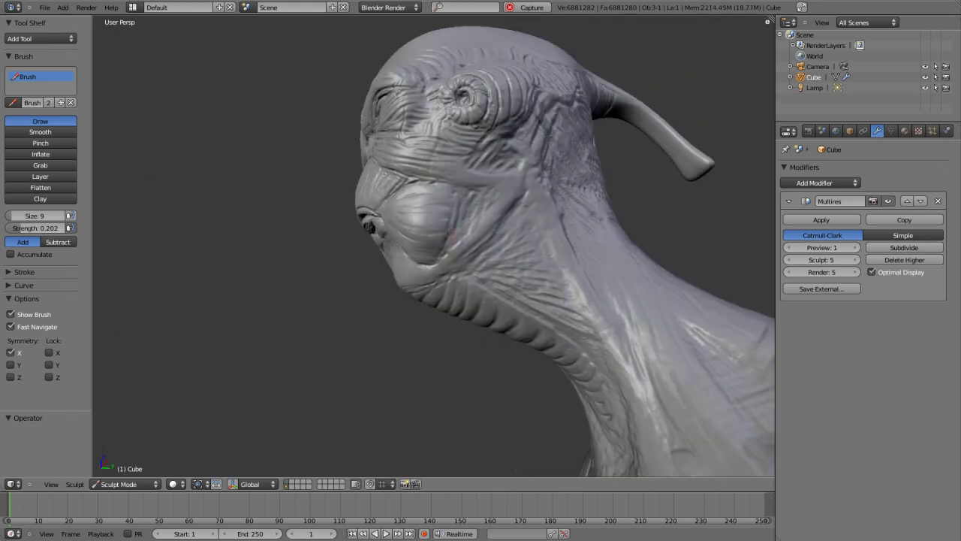
pyautogui.moveTo(455, 228); pyautogui.dragTo(490, 240)
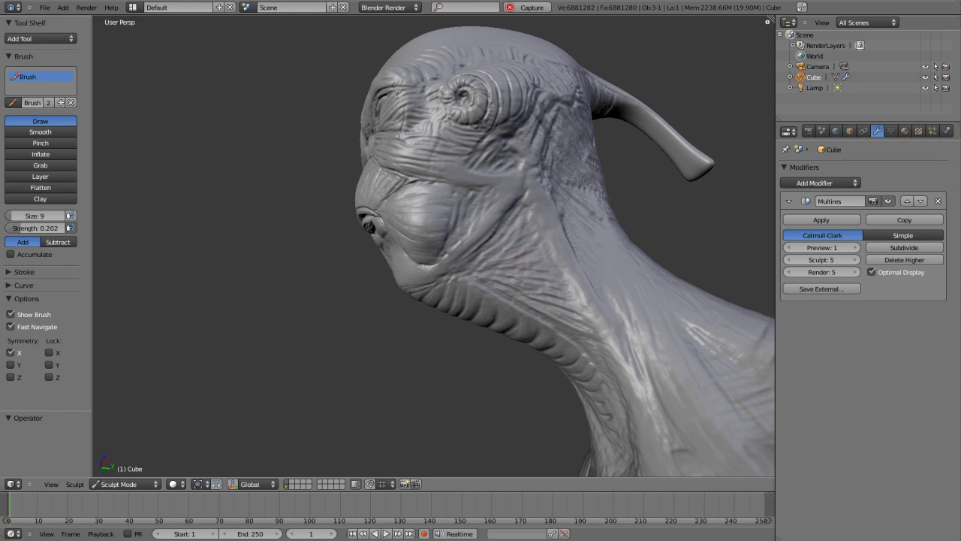
pyautogui.moveTo(534, 264); pyautogui.dragTo(646, 433, button='middle')
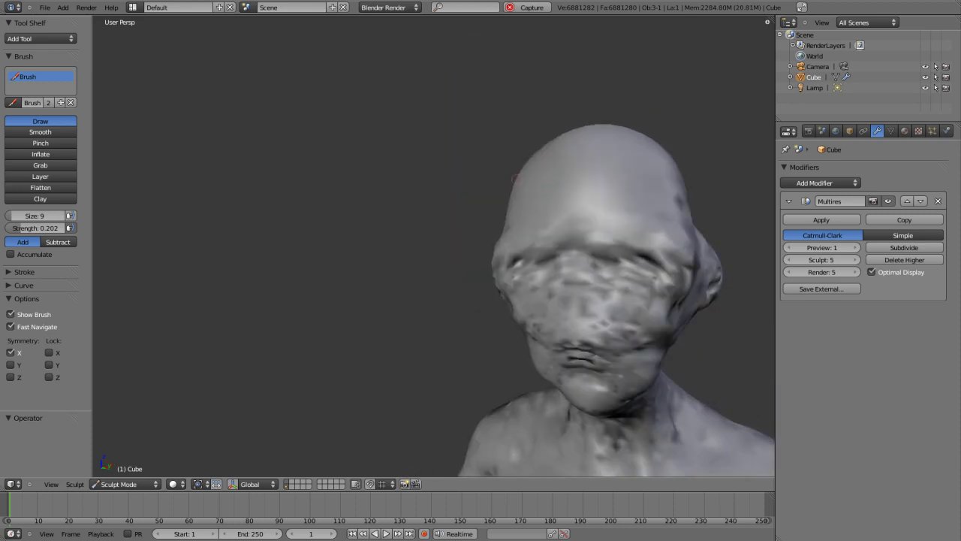
# Step: Sculpt a forehead ridge and mirrored wrinkles along the brow above the eyes
pyautogui.scroll(4, 680, 363)
pyautogui.moveTo(414, 109); pyautogui.dragTo(417, 64)
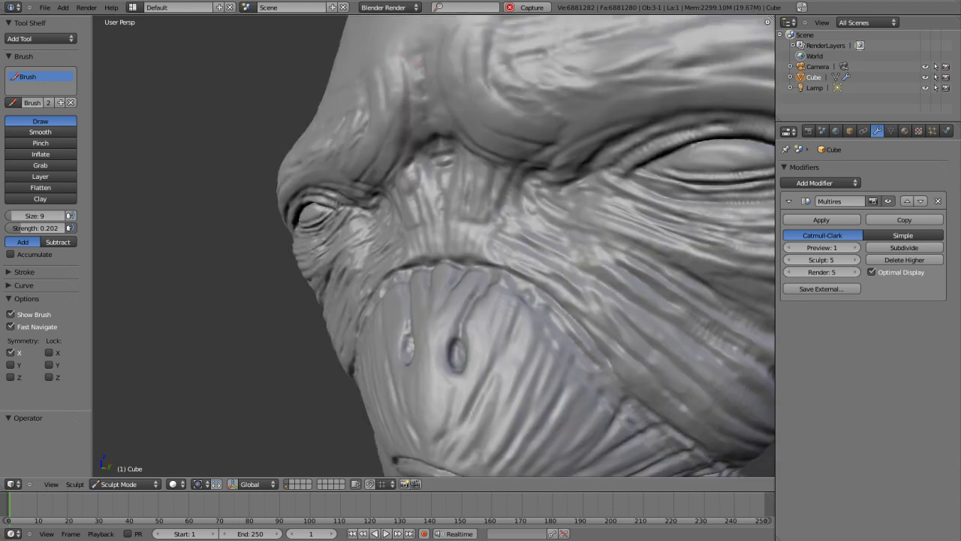
pyautogui.moveTo(566, 115)
pyautogui.mouseDown()
pyautogui.moveTo(555, 64)
pyautogui.moveTo(744, 57)
pyautogui.mouseUp()
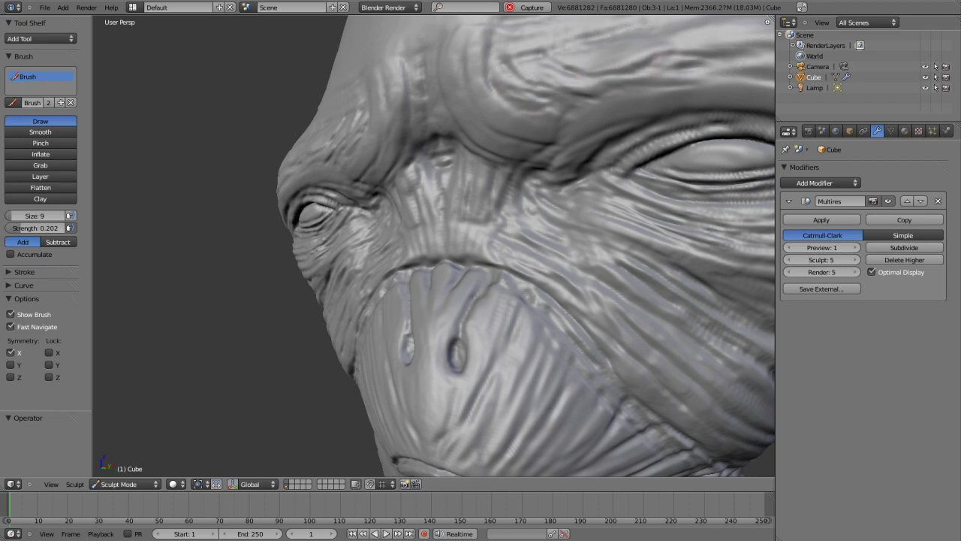
pyautogui.moveTo(654, 71); pyautogui.dragTo(348, 185, button='middle')
pyautogui.moveTo(481, 210); pyautogui.dragTo(292, 185)
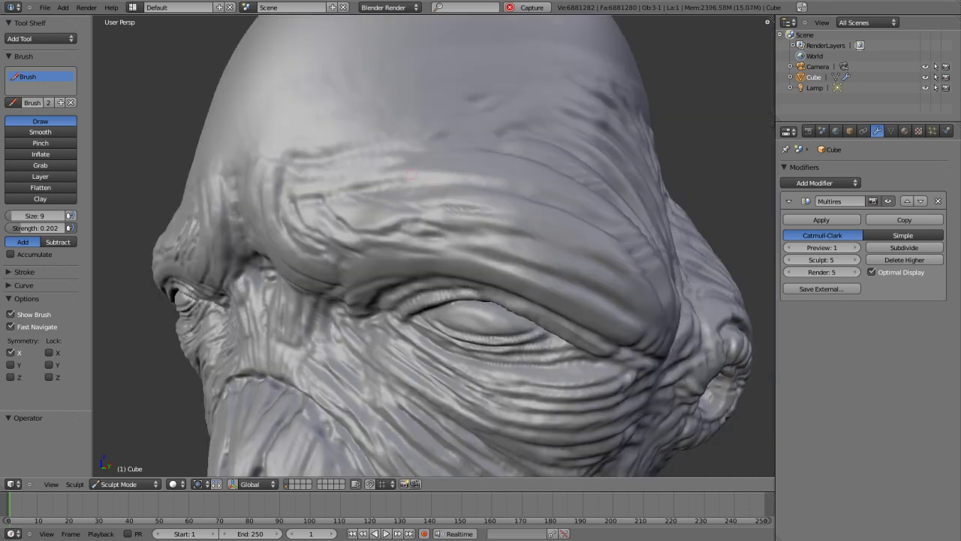
pyautogui.moveTo(281, 151)
pyautogui.mouseDown()
pyautogui.moveTo(312, 180)
pyautogui.moveTo(383, 177)
pyautogui.mouseUp()
pyautogui.moveTo(394, 264)
pyautogui.mouseDown()
pyautogui.moveTo(484, 259)
pyautogui.moveTo(533, 284)
pyautogui.mouseUp()
# Step: Carve grooves between the eyes and subtle detail on the nose bridge
pyautogui.moveTo(534, 284)
pyautogui.mouseDown(button='middle')
pyautogui.moveTo(399, 240)
pyautogui.moveTo(568, 295)
pyautogui.mouseUp(button='middle')
pyautogui.moveTo(481, 259); pyautogui.dragTo(421, 274)
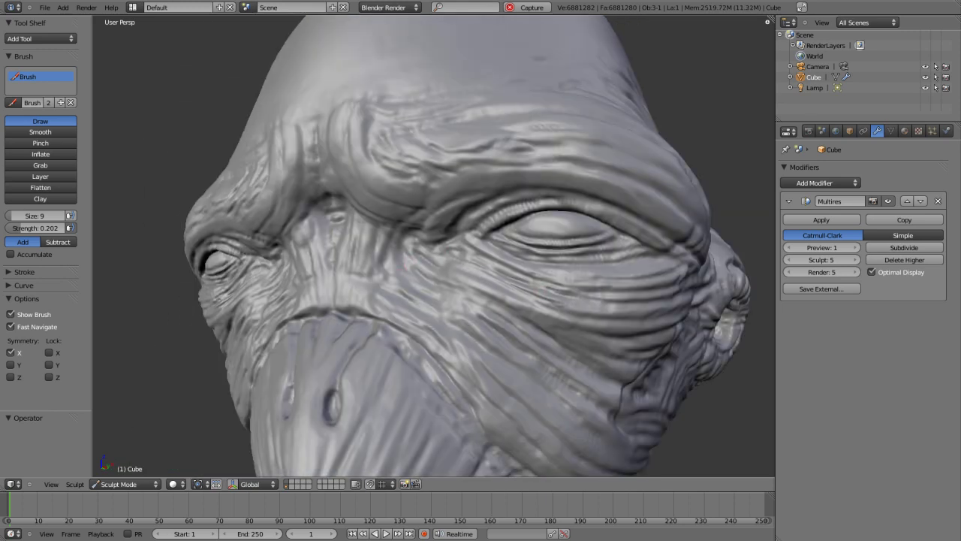
pyautogui.moveTo(389, 244)
pyautogui.mouseDown()
pyautogui.moveTo(366, 234)
pyautogui.moveTo(309, 251)
pyautogui.moveTo(321, 200)
pyautogui.mouseUp()
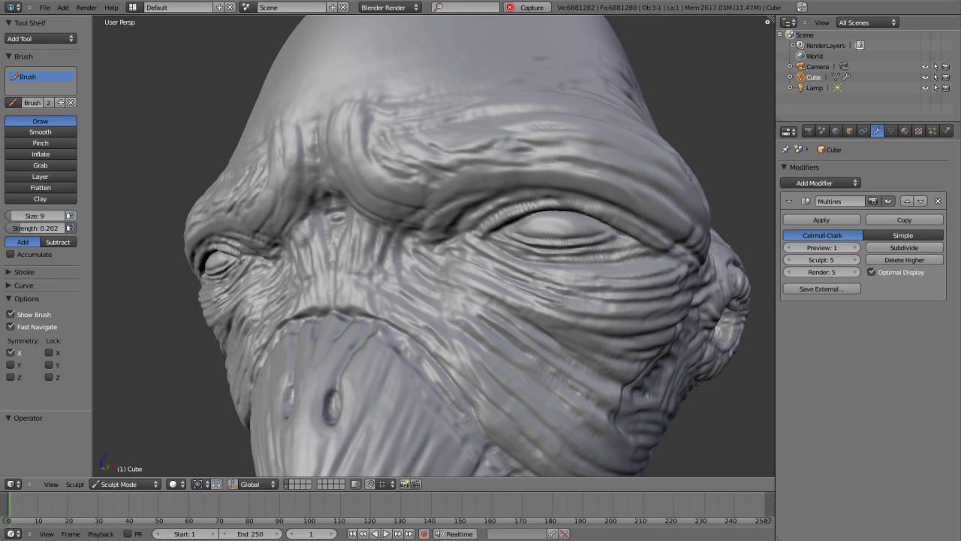
pyautogui.moveTo(360, 284); pyautogui.dragTo(432, 312)
# Step: Add small extra marks near the brow, then zoom out to see head and shoulders
pyautogui.moveTo(362, 235); pyautogui.dragTo(366, 205, button='middle')
pyautogui.moveTo(366, 205); pyautogui.dragTo(409, 217)
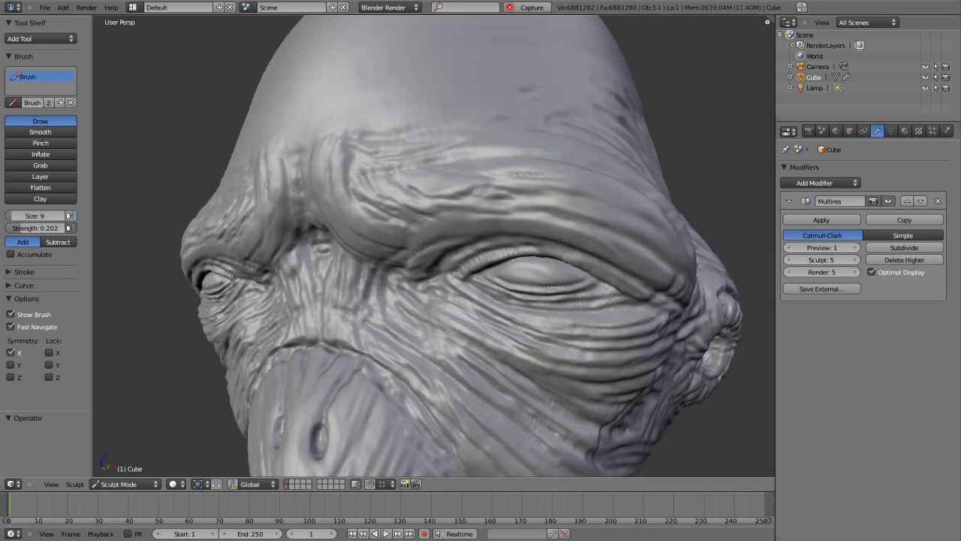
pyautogui.moveTo(362, 133); pyautogui.dragTo(425, 132)
pyautogui.moveTo(425, 132); pyautogui.dragTo(428, 225, button='middle')
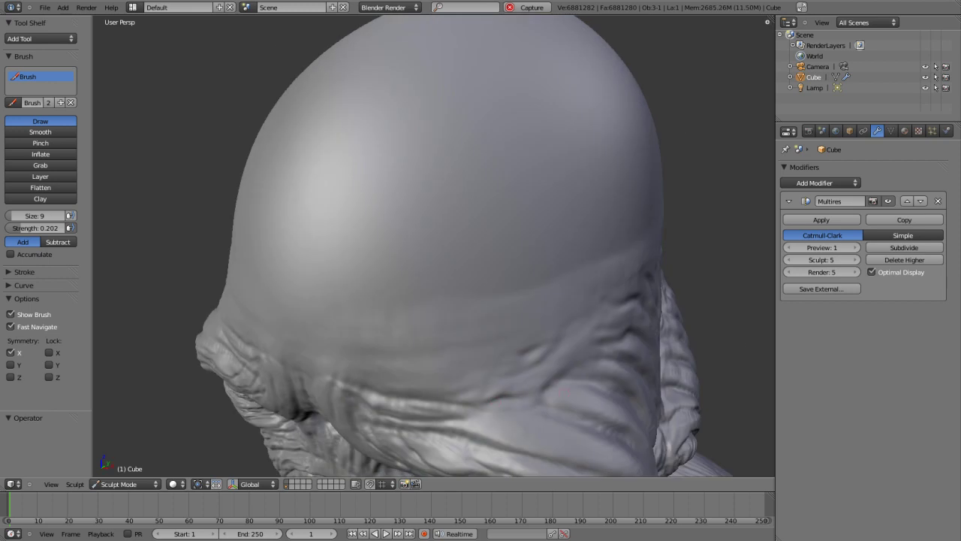
pyautogui.moveTo(540, 340); pyautogui.dragTo(306, 197, button='middle')
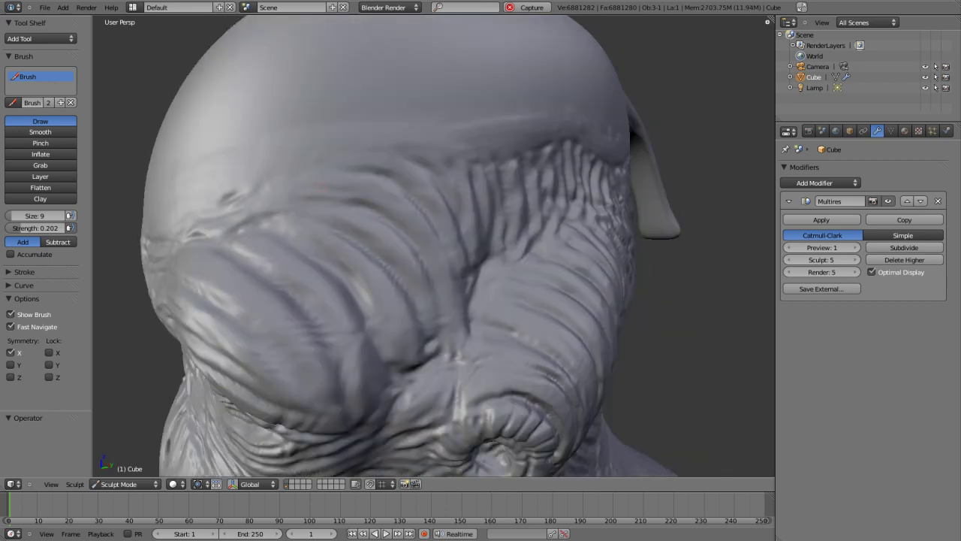
pyautogui.scroll(-5, 382, 208)
pyautogui.moveTo(382, 207); pyautogui.dragTo(482, 262, button='middle')
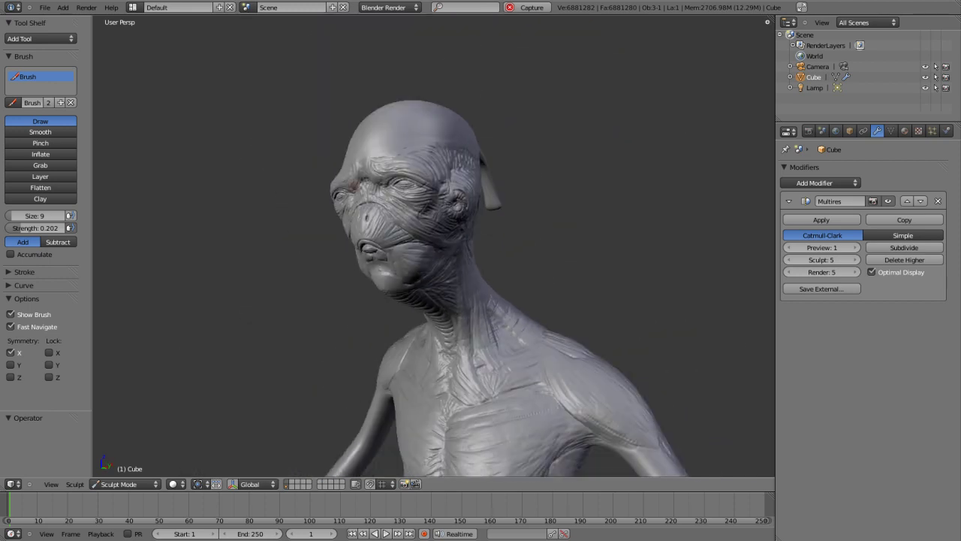